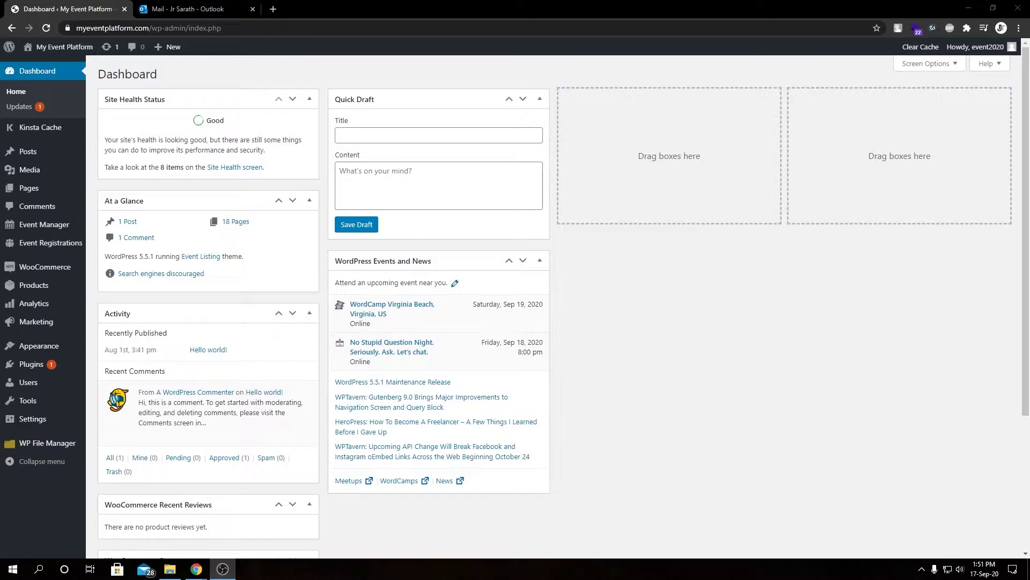
Start a new registration from the All Event Registrations list
mouse_move(57, 252)
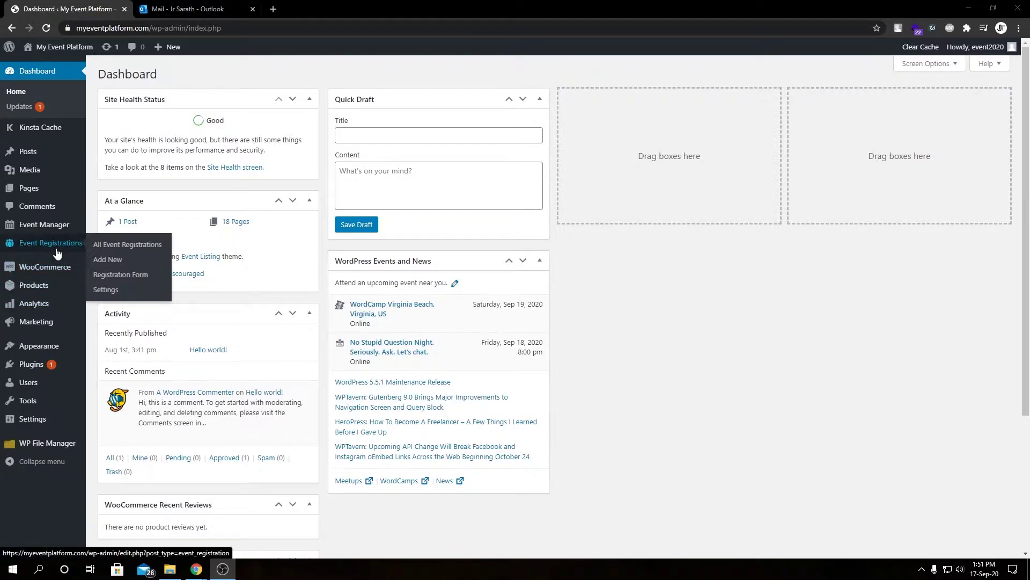
click(123, 247)
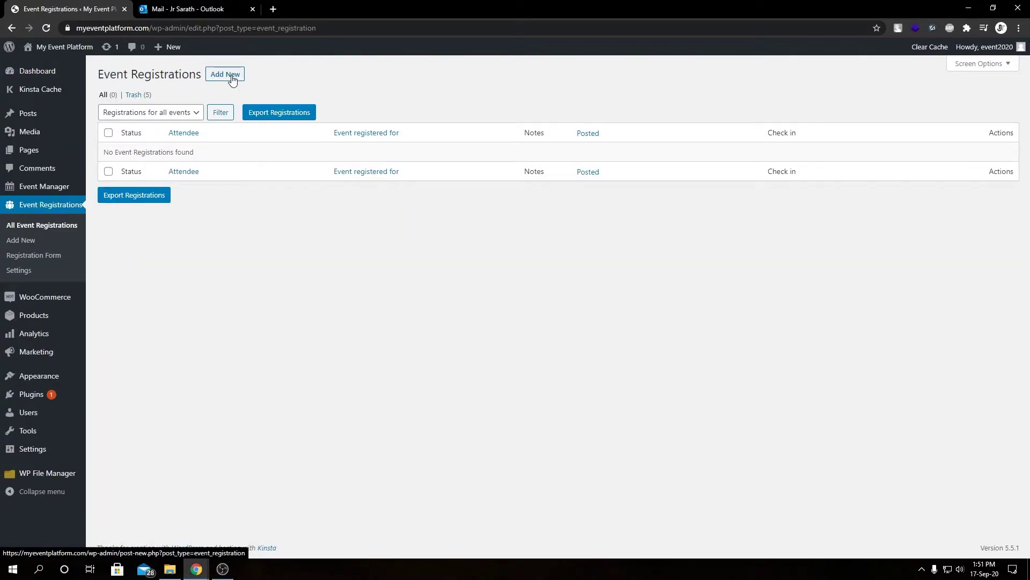
click(29, 245)
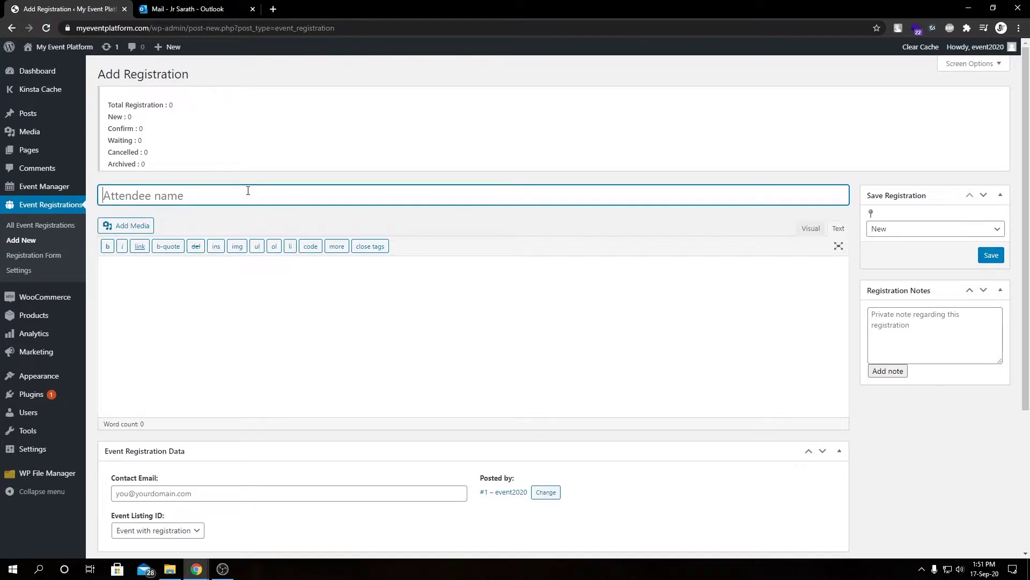
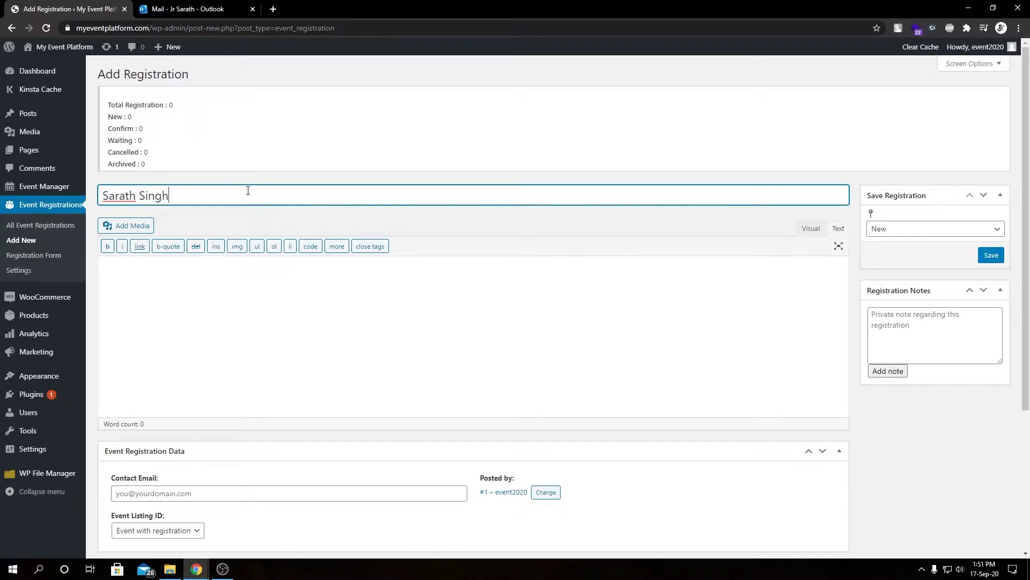
Enter the attendee's full name as the title and begin filling in their contact e-mail
click(297, 315)
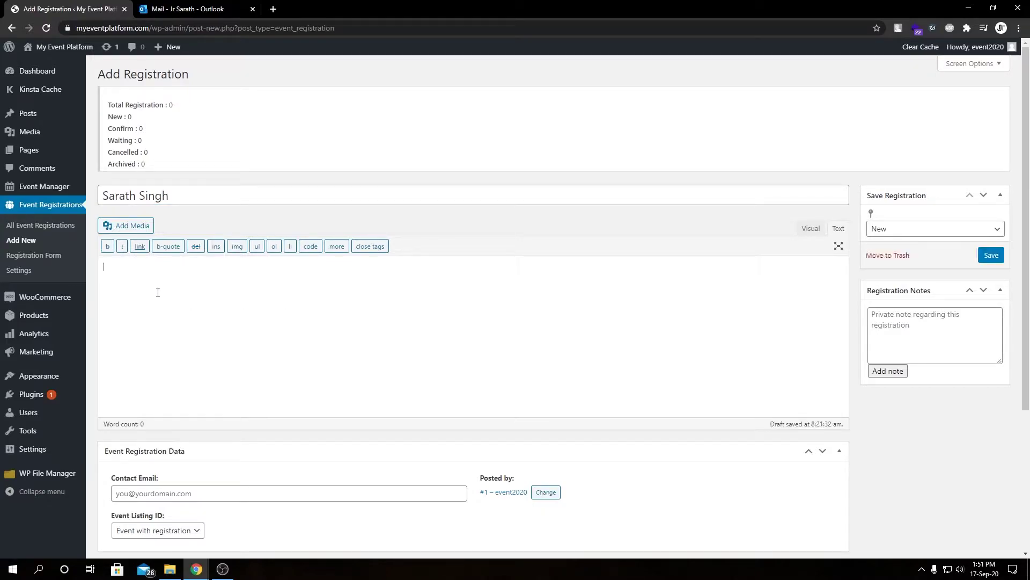
scroll(283, 406, down, 2)
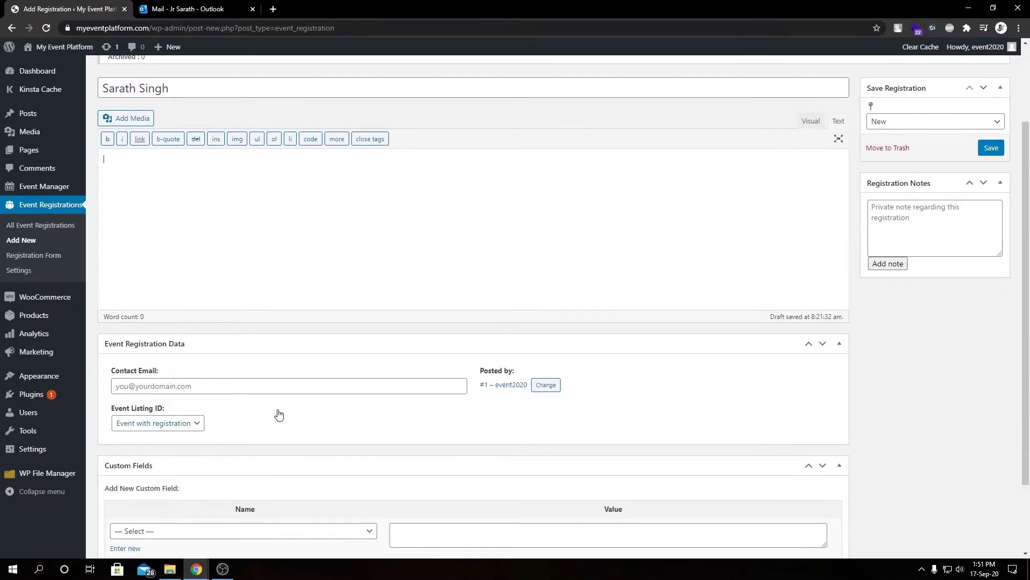
click(264, 384)
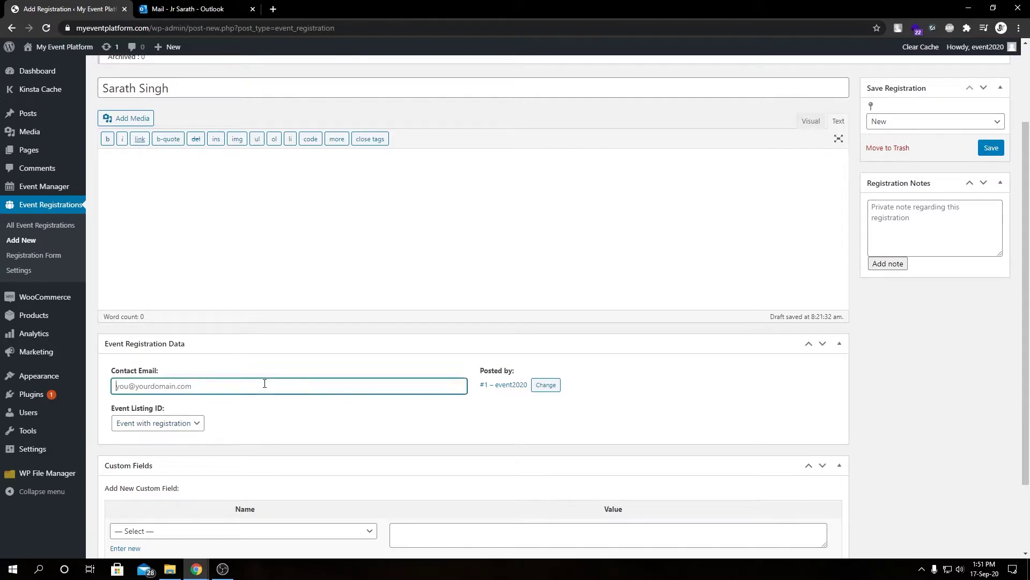
key(ctrl+v)
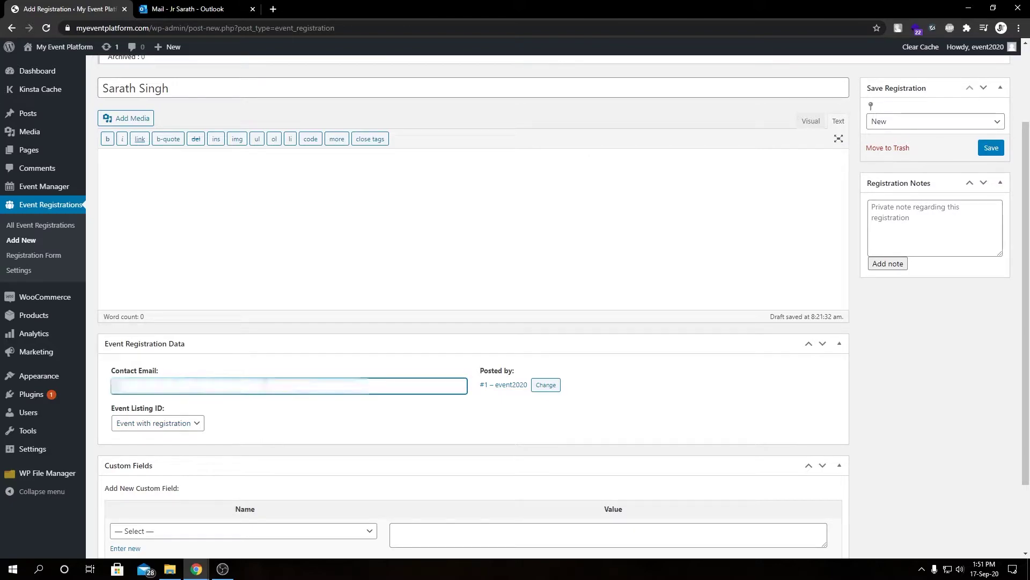
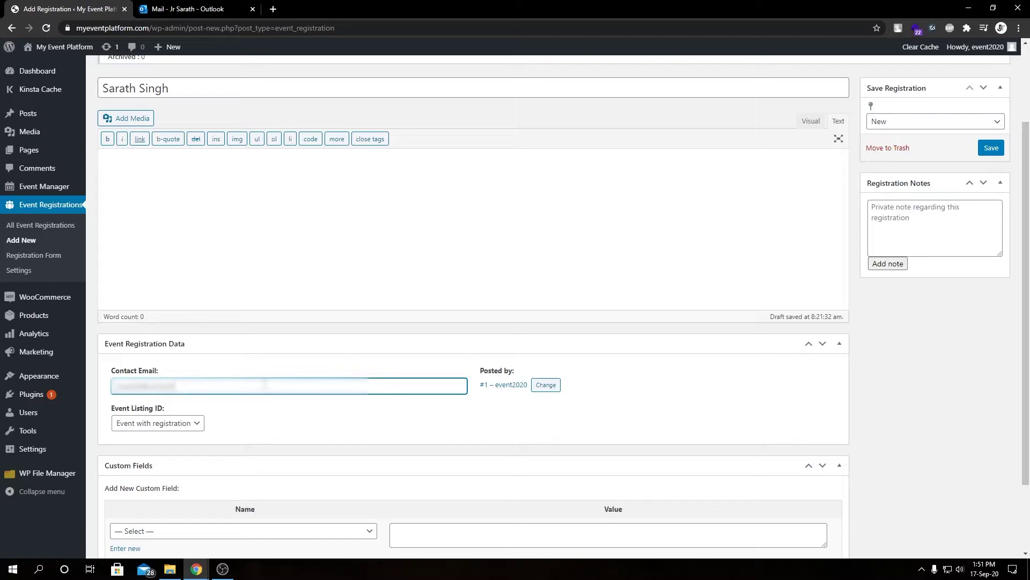
Complete the contact e-mail and set the Event Listing to 'Event with registration'
click(384, 434)
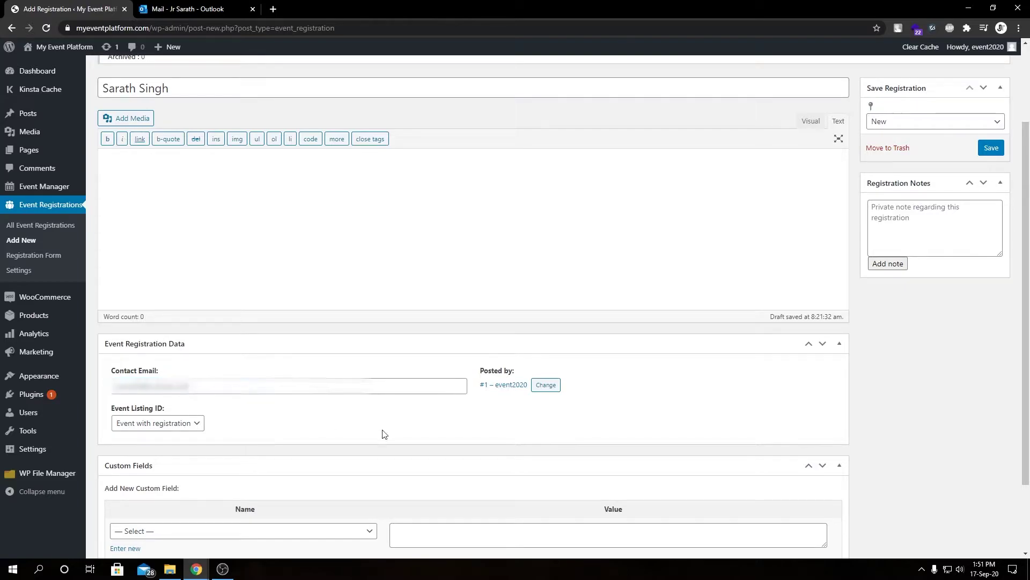
click(184, 425)
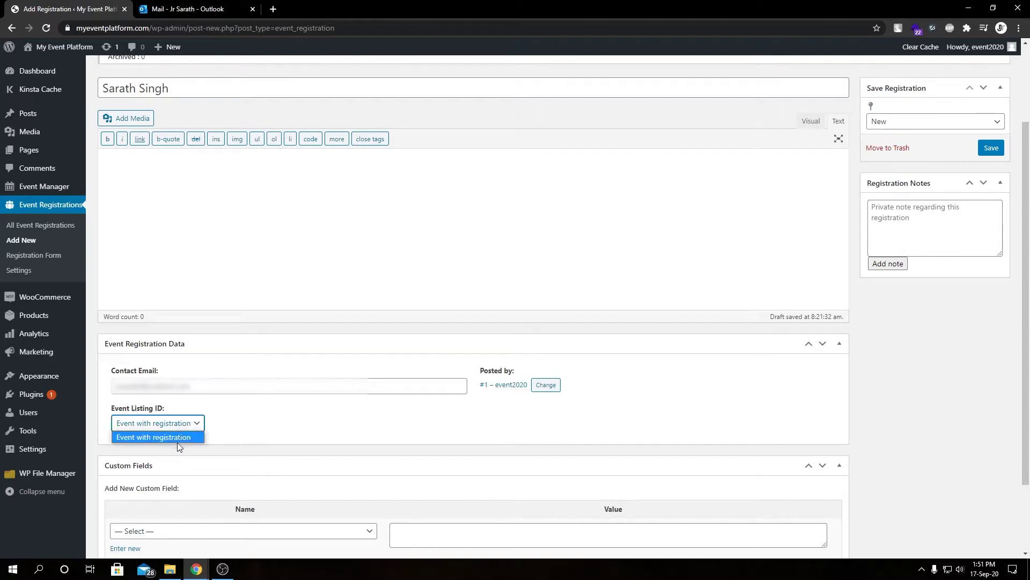
click(176, 442)
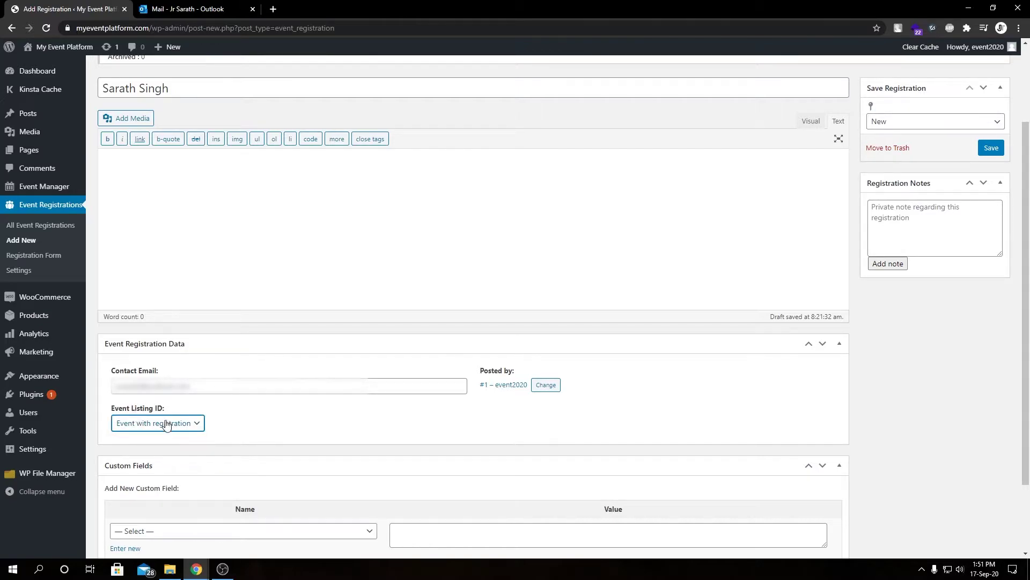
click(166, 425)
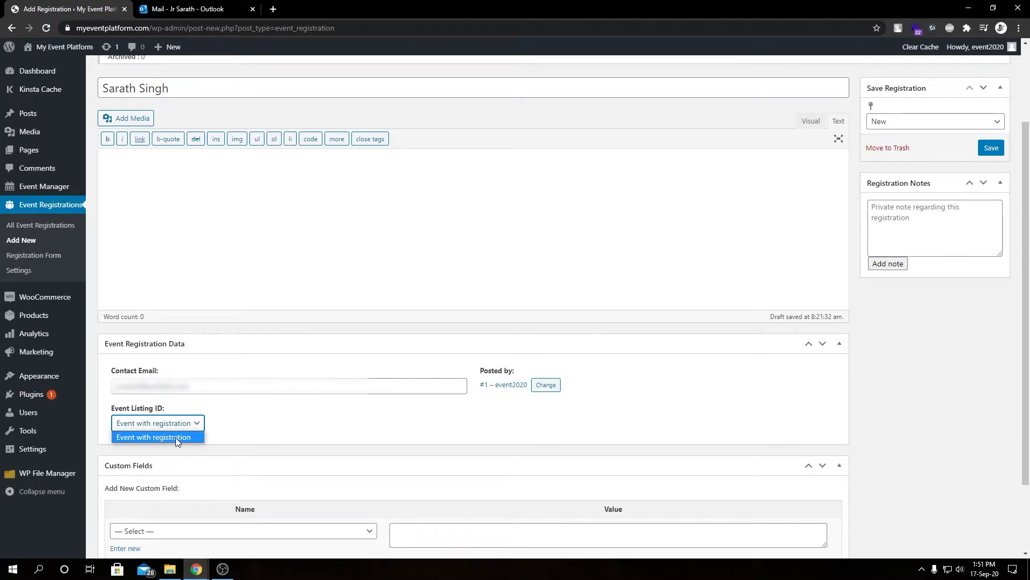
click(176, 437)
click(194, 429)
click(178, 437)
click(264, 426)
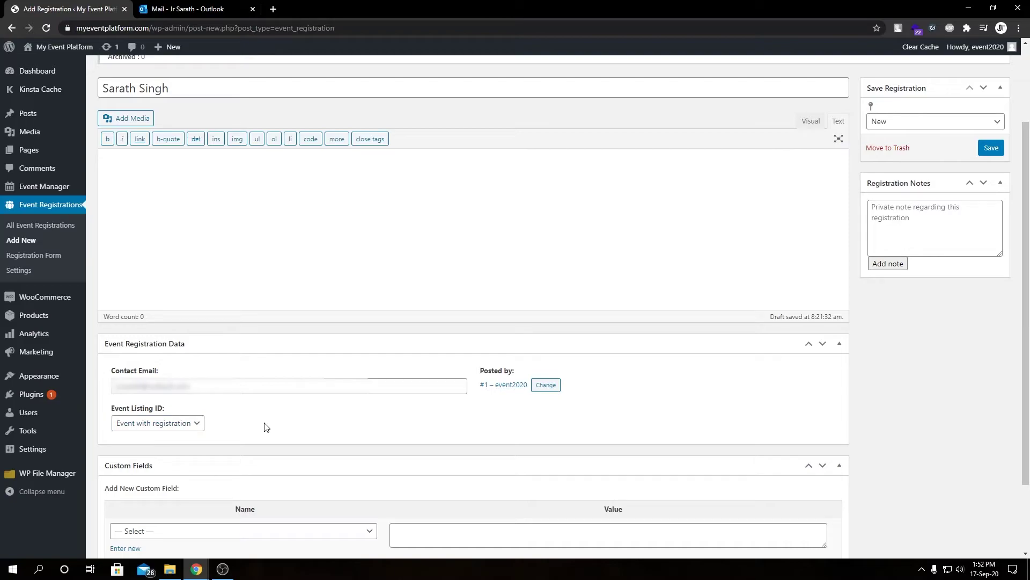
scroll(265, 427, down, 3)
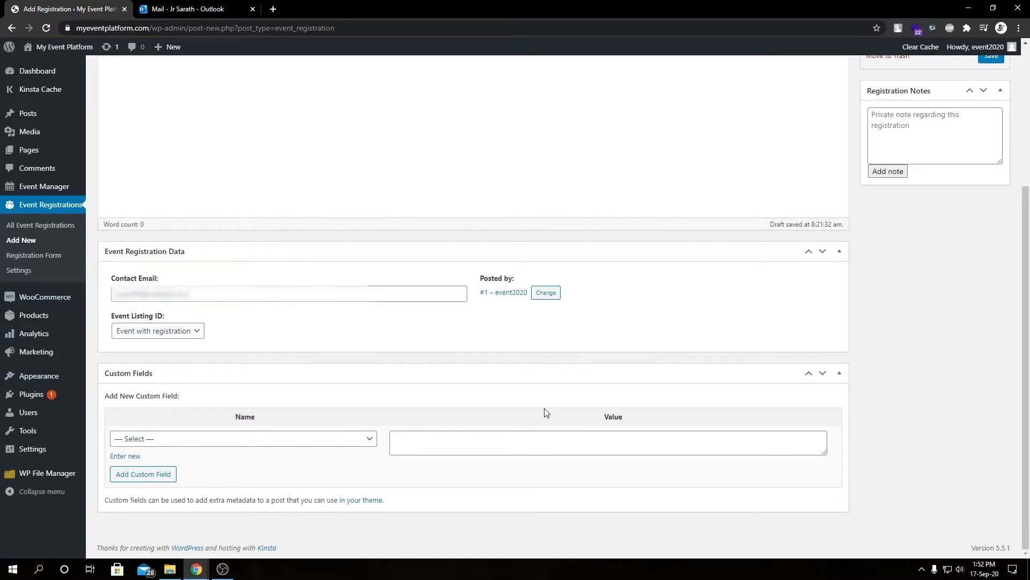
click(275, 447)
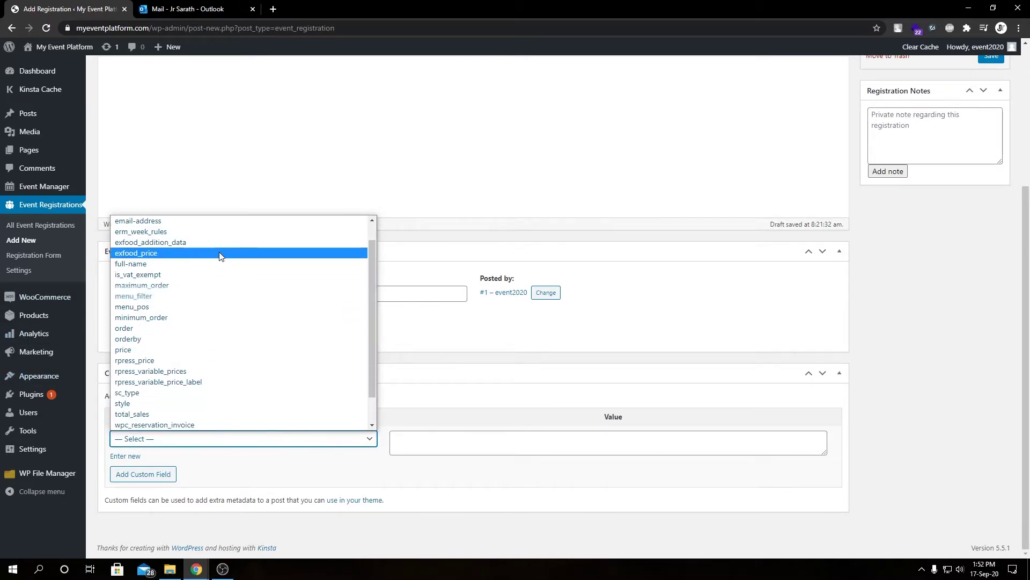
scroll(219, 279, up, 1)
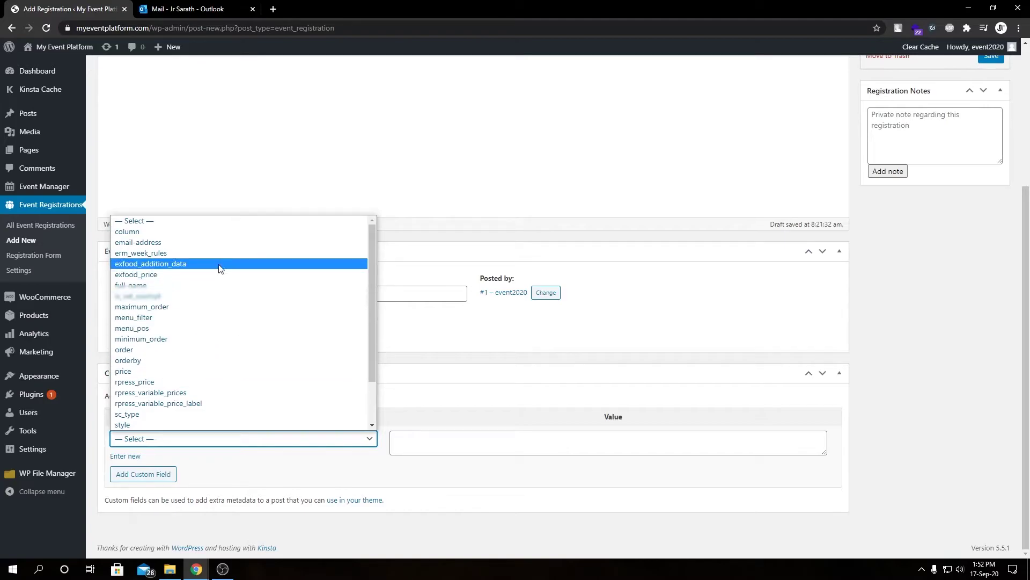
click(573, 487)
click(531, 442)
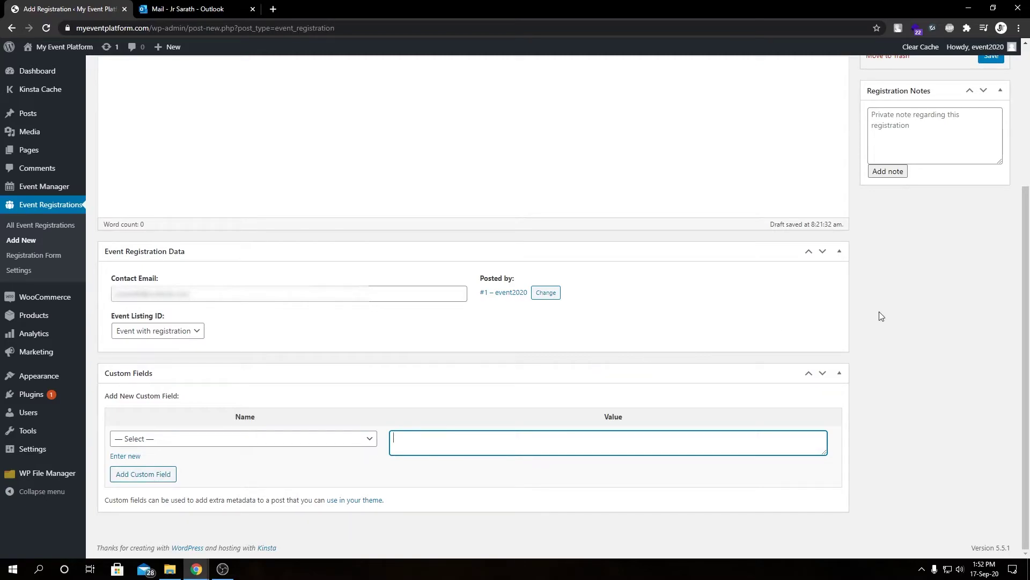
scroll(879, 315, up, 4)
click(903, 329)
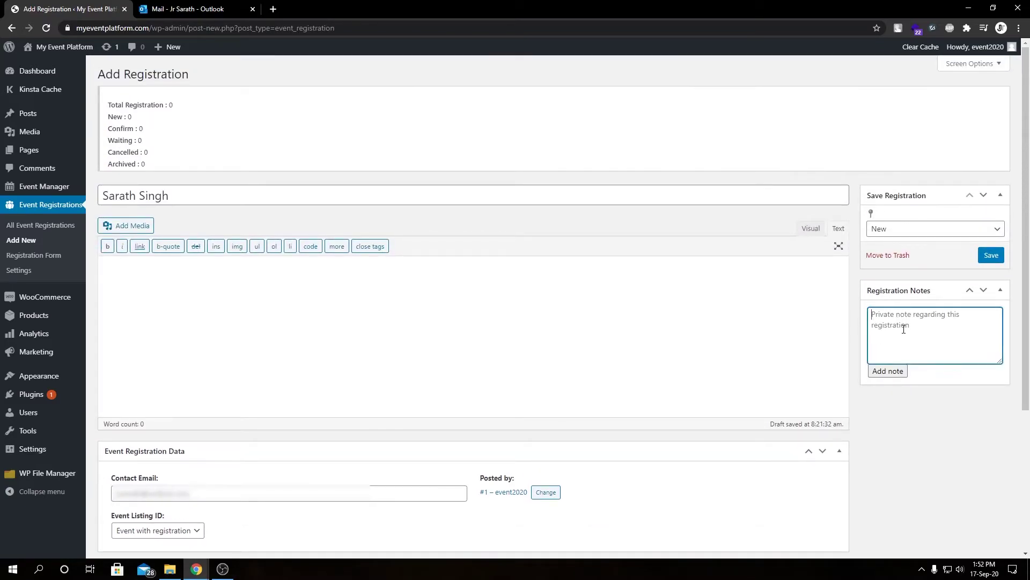
click(915, 230)
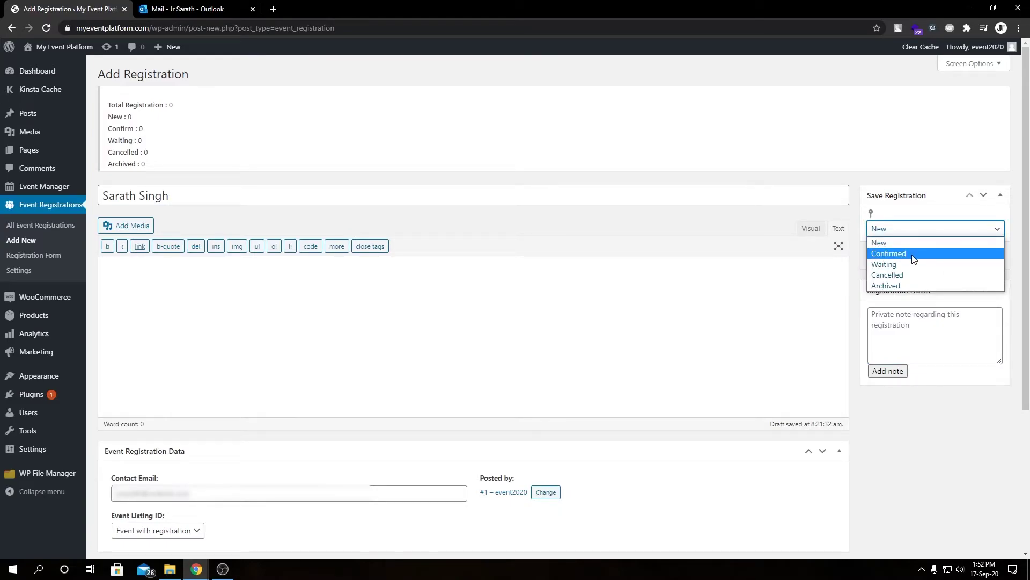
click(911, 241)
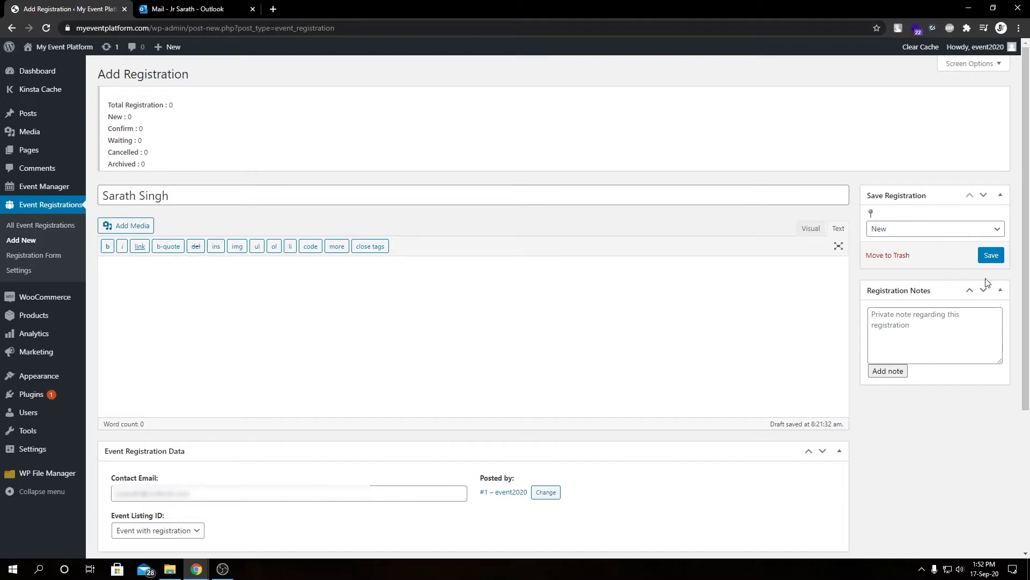
Save the registration, check it in All Event Registrations, and close the mail tab
click(991, 256)
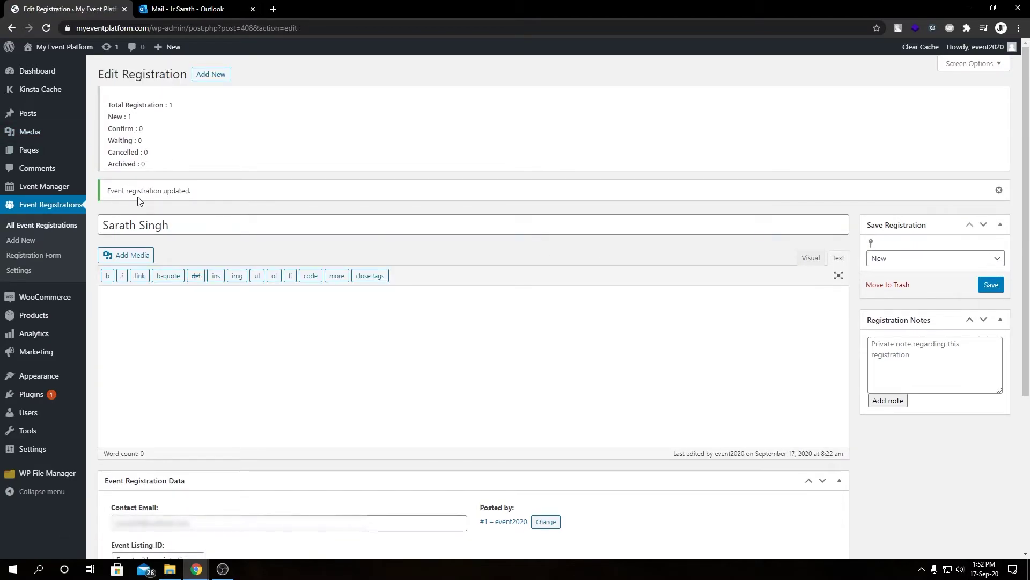
click(59, 226)
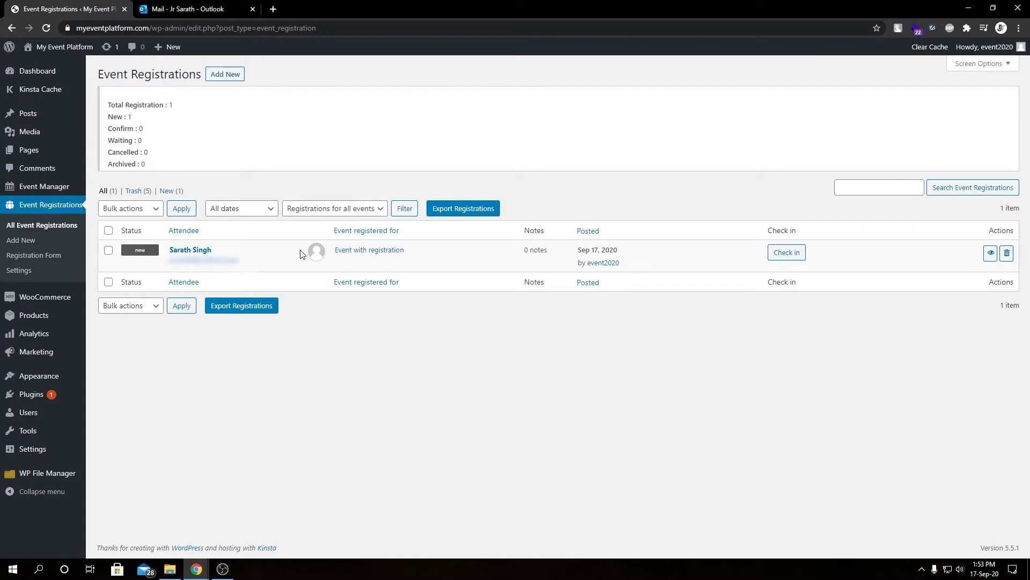
middle_click(228, 5)
On the public site, open the 'Event with registration' page and show its Register For Event form
mouse_move(59, 47)
click(46, 69)
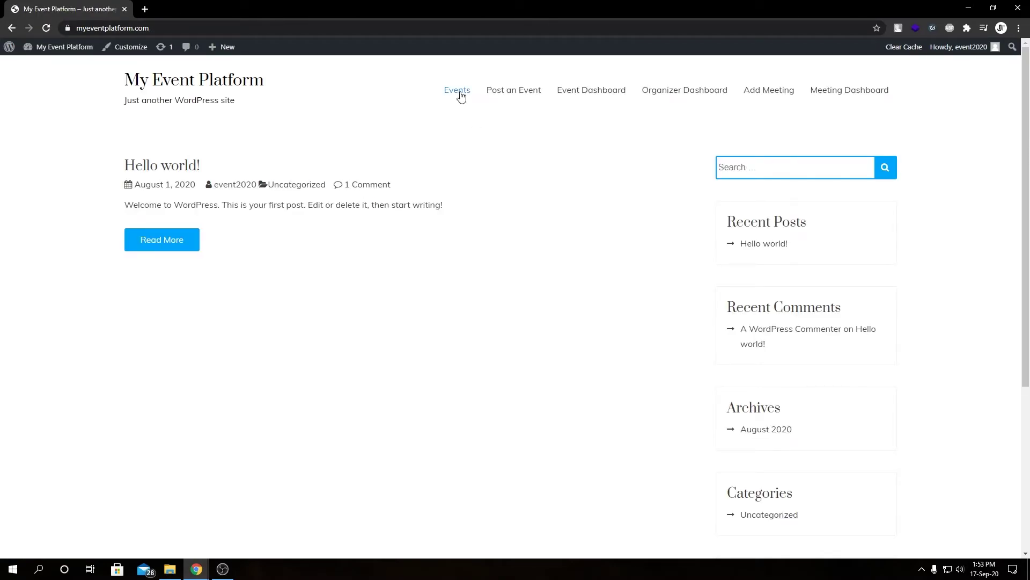
click(460, 94)
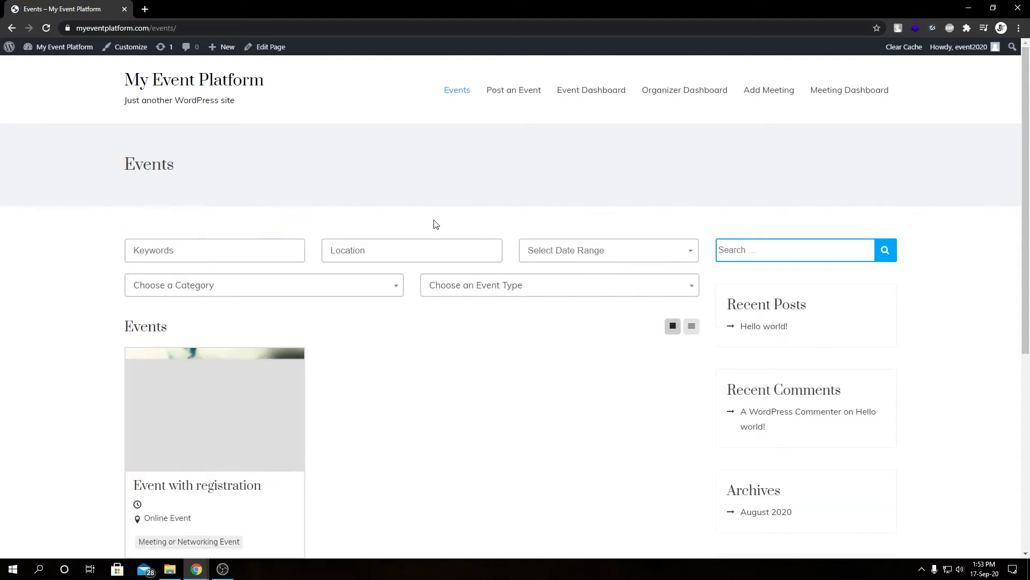
scroll(376, 246, down, 5)
click(208, 166)
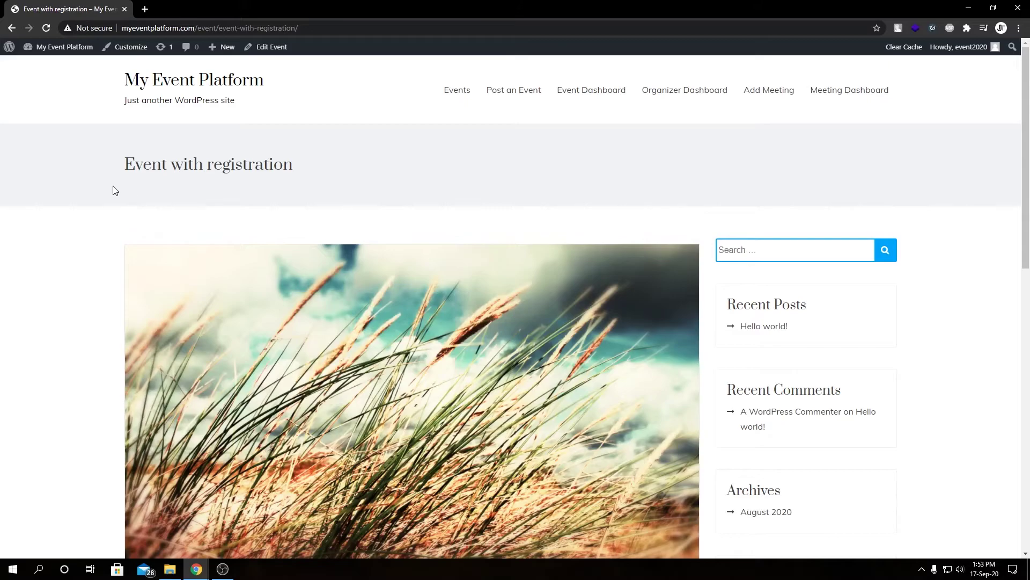
scroll(416, 236, down, 8)
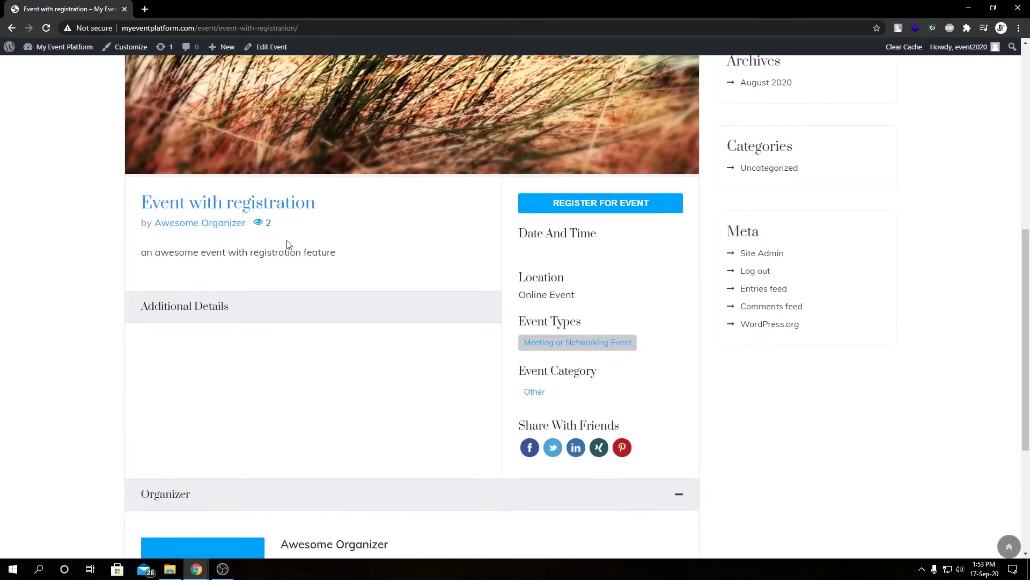
click(568, 208)
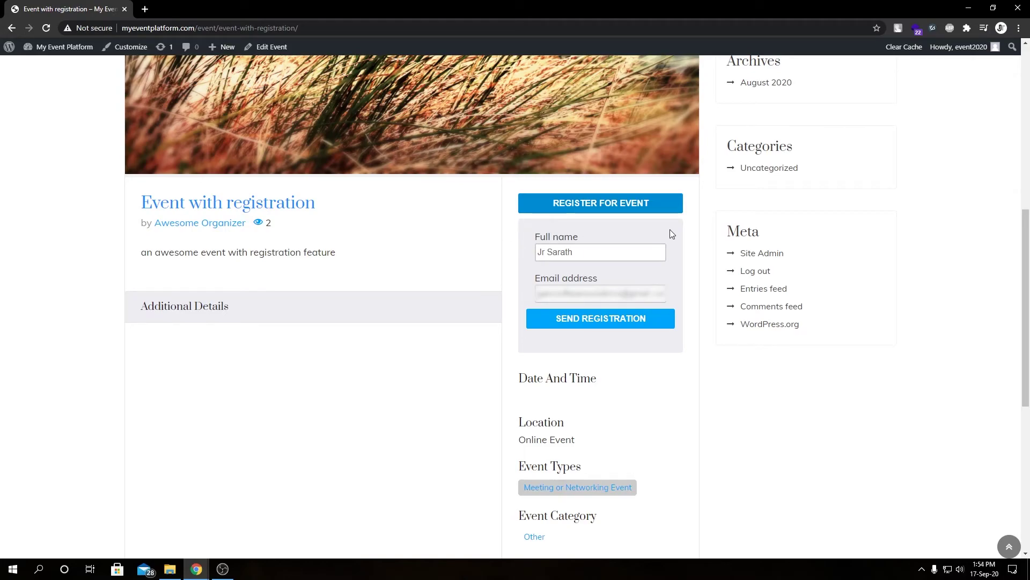
Send the front-end registration, then return to the admin's All Event Registrations list
click(582, 294)
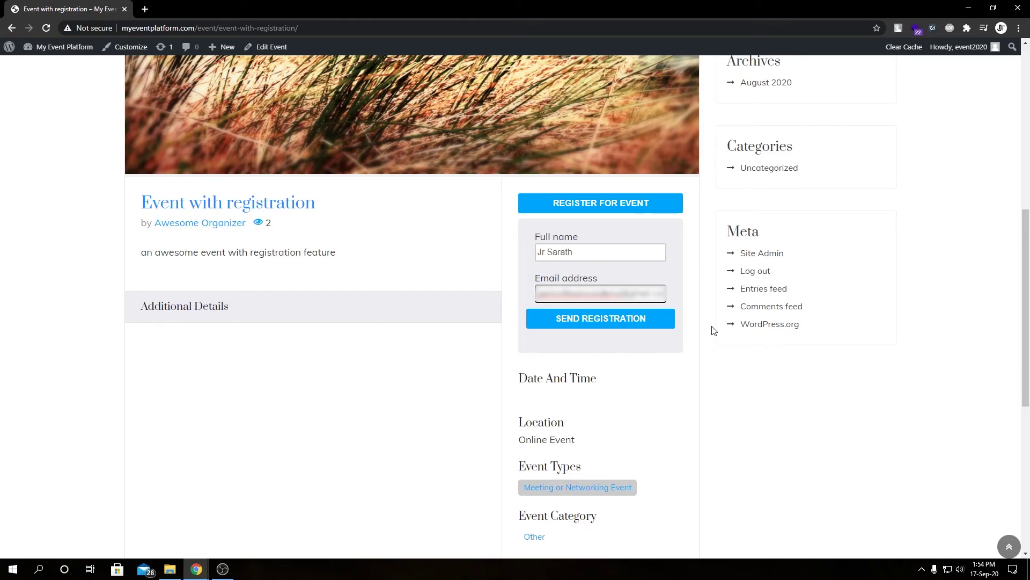
click(648, 319)
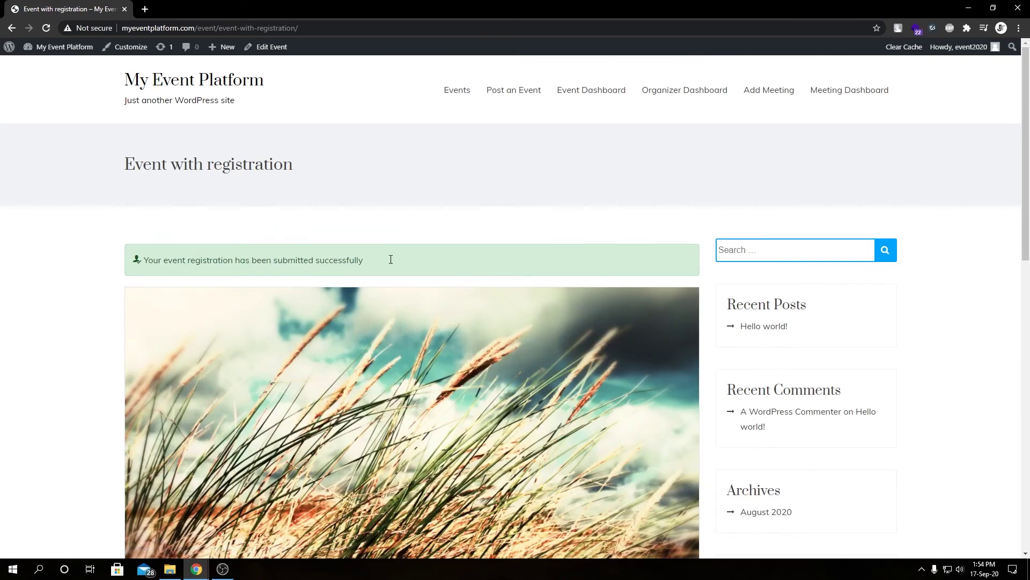
mouse_move(78, 46)
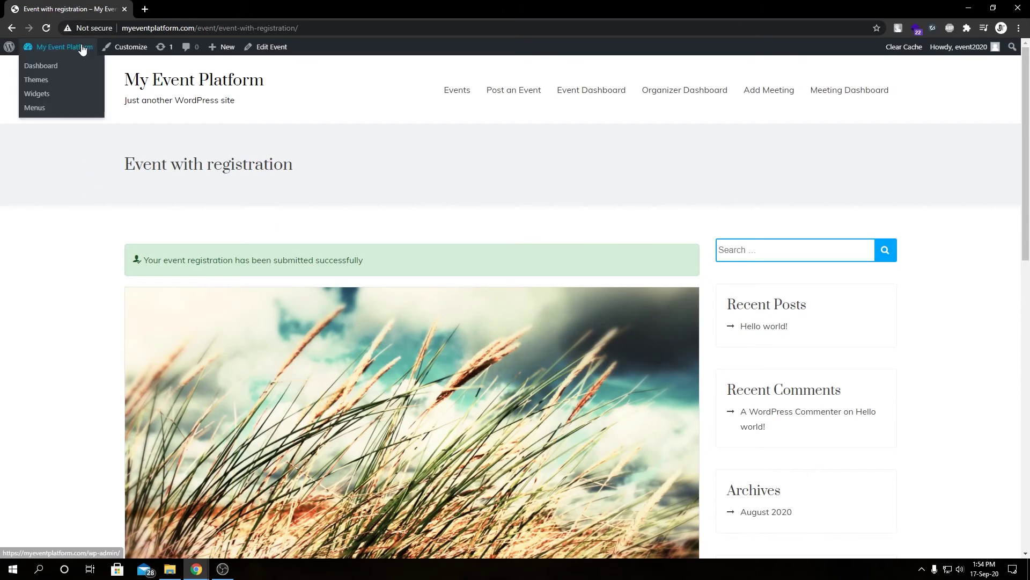
click(57, 71)
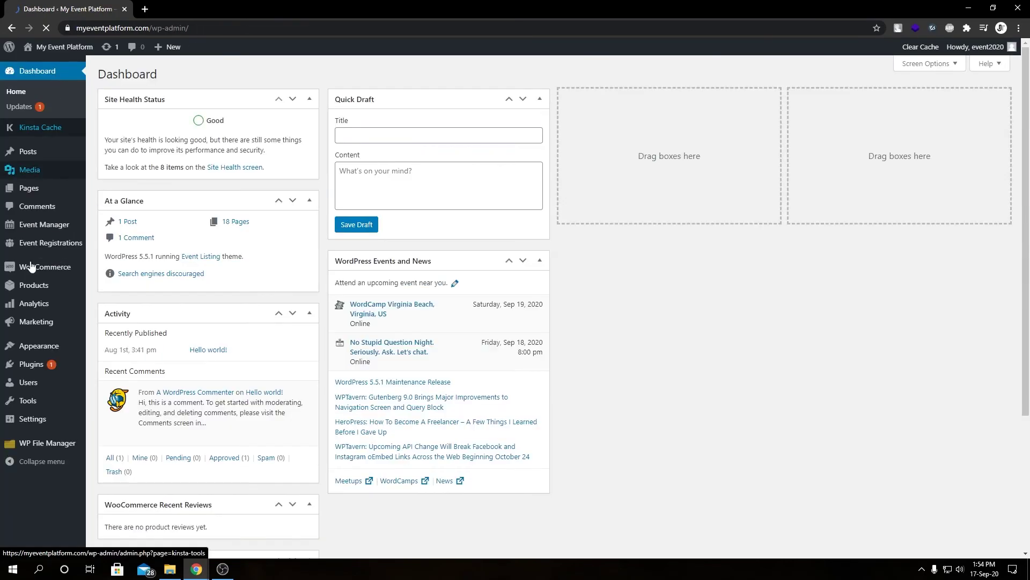
mouse_move(41, 248)
click(160, 247)
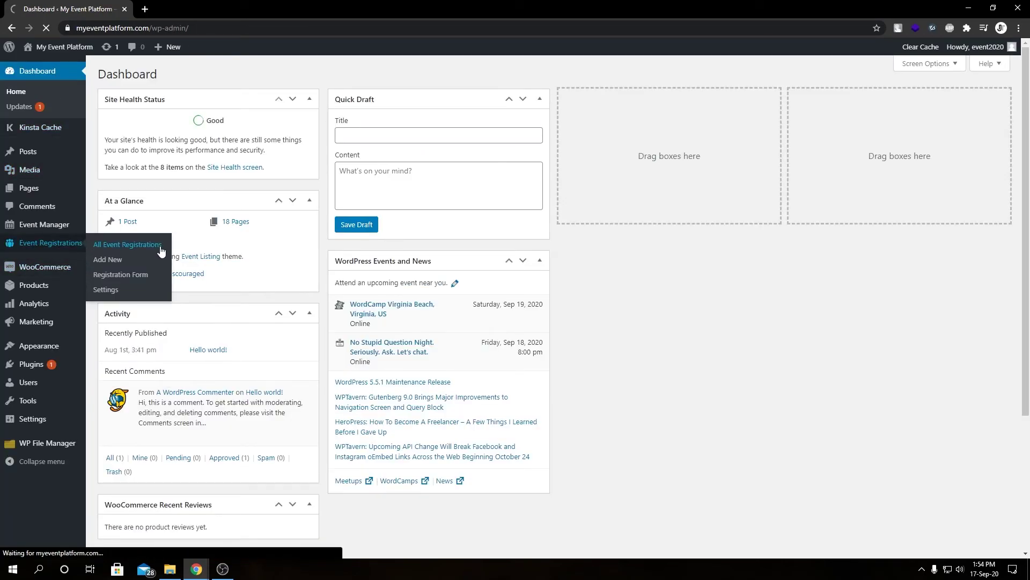